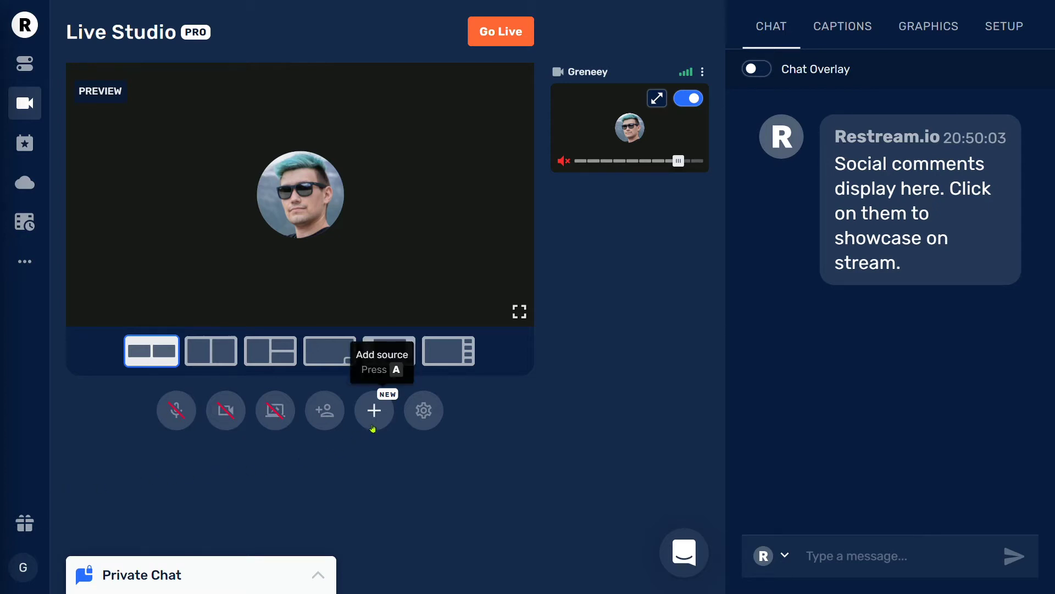
Add the Chill royalty-free track as a new Background music source.
click(374, 412)
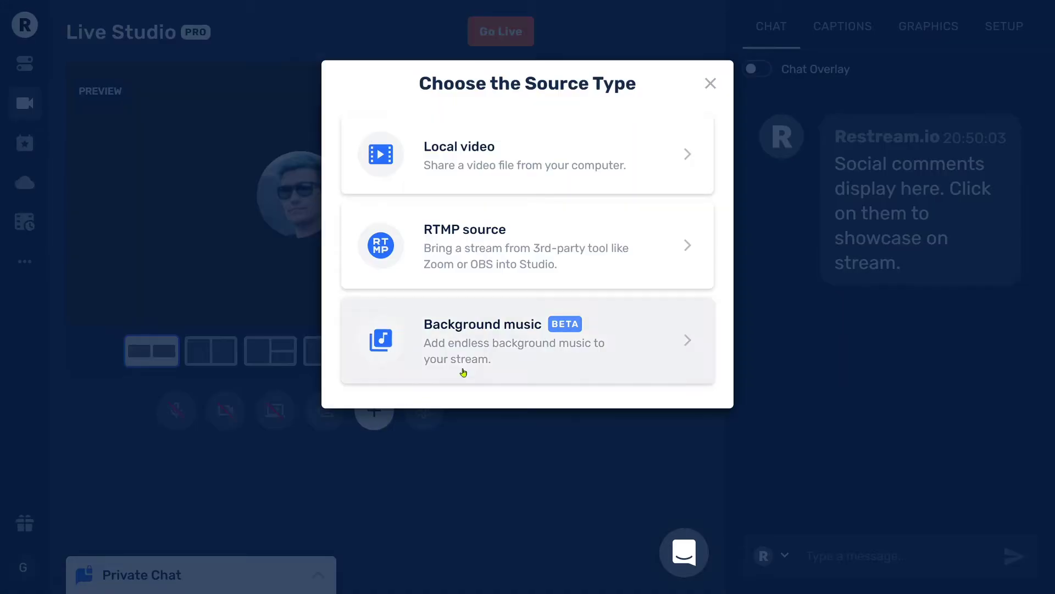
click(479, 361)
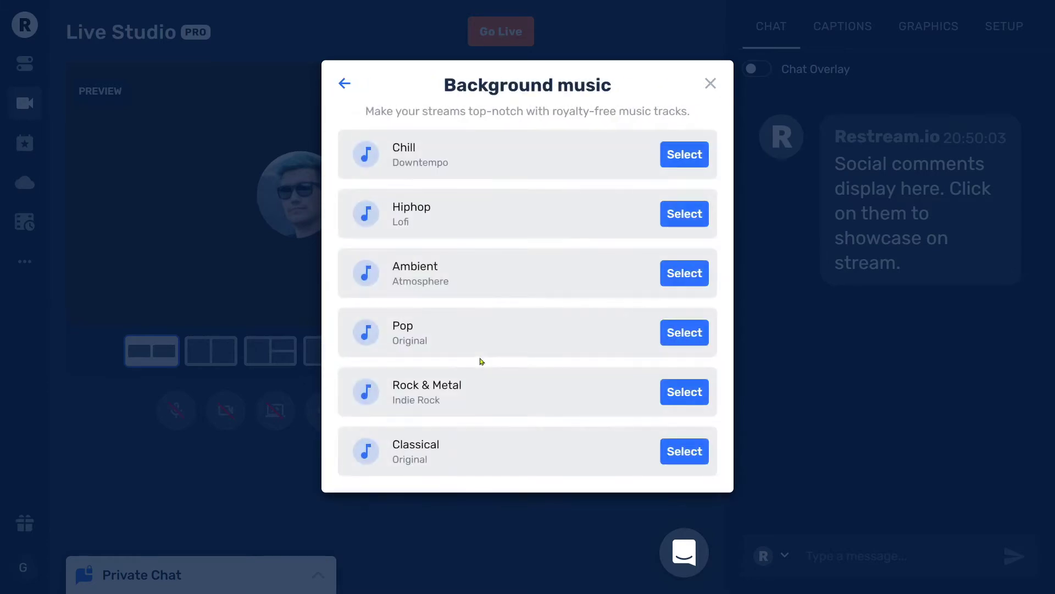
click(686, 155)
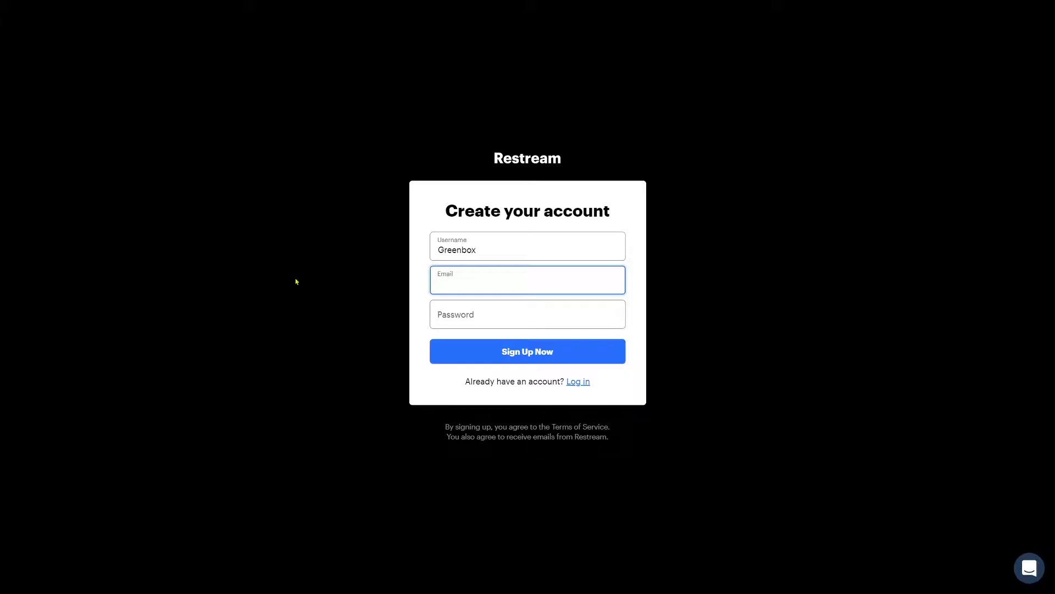
Enter the sign-up e-mail address and move on to the Password field.
key(Tab)
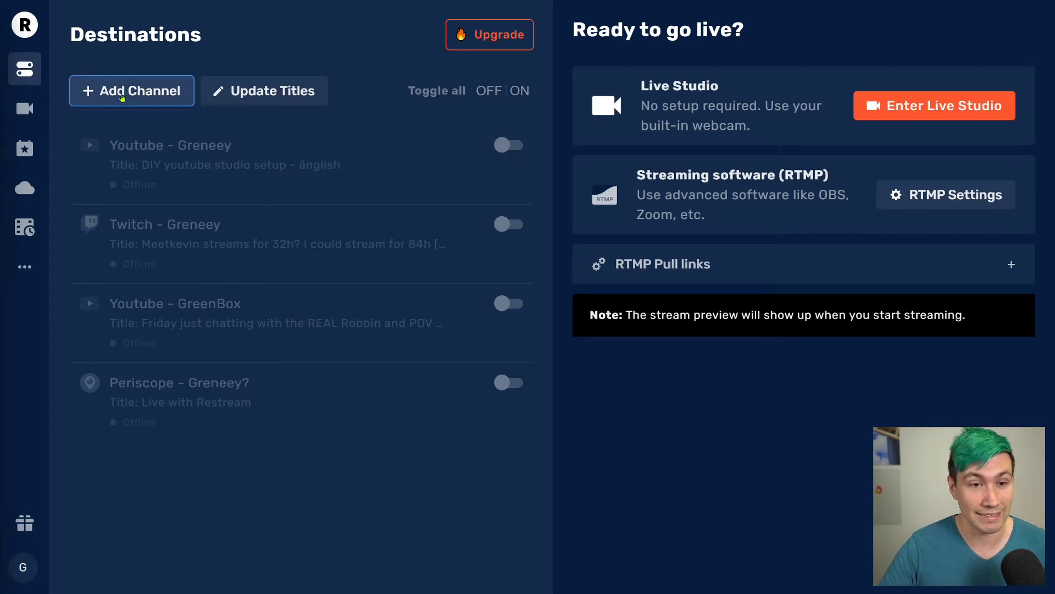
click(121, 94)
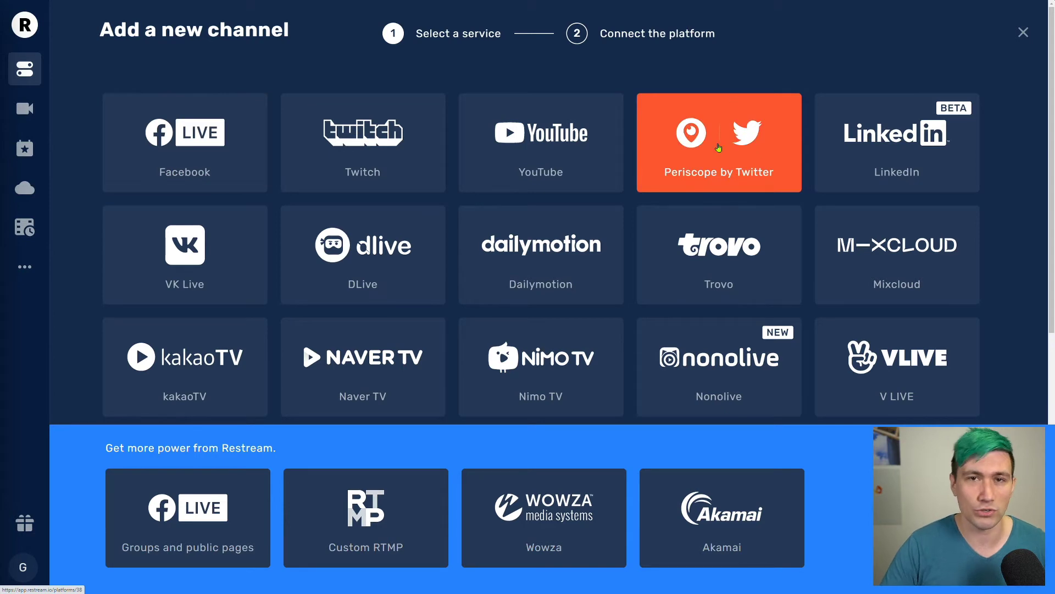
scroll(735, 101, down, 7)
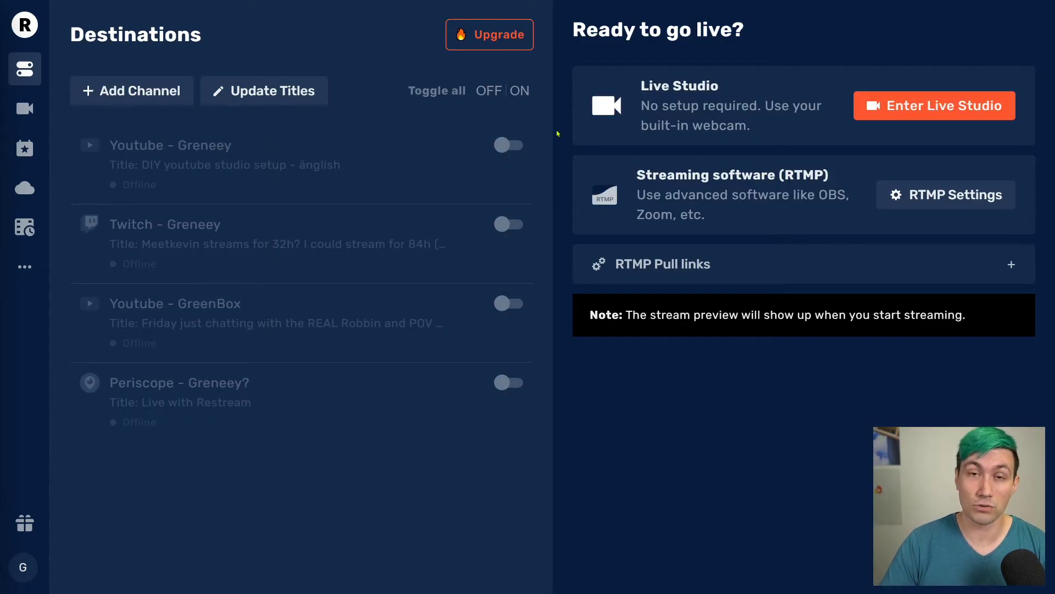
Switch on the first YouTube and the Twitch destinations, then enter Live Studio.
click(509, 146)
click(502, 230)
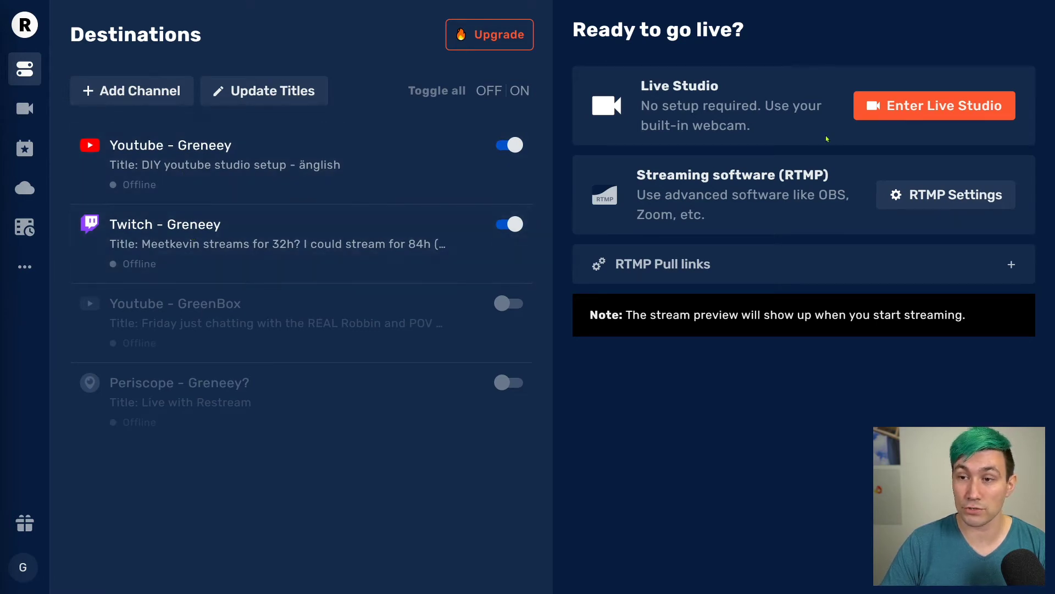
click(30, 117)
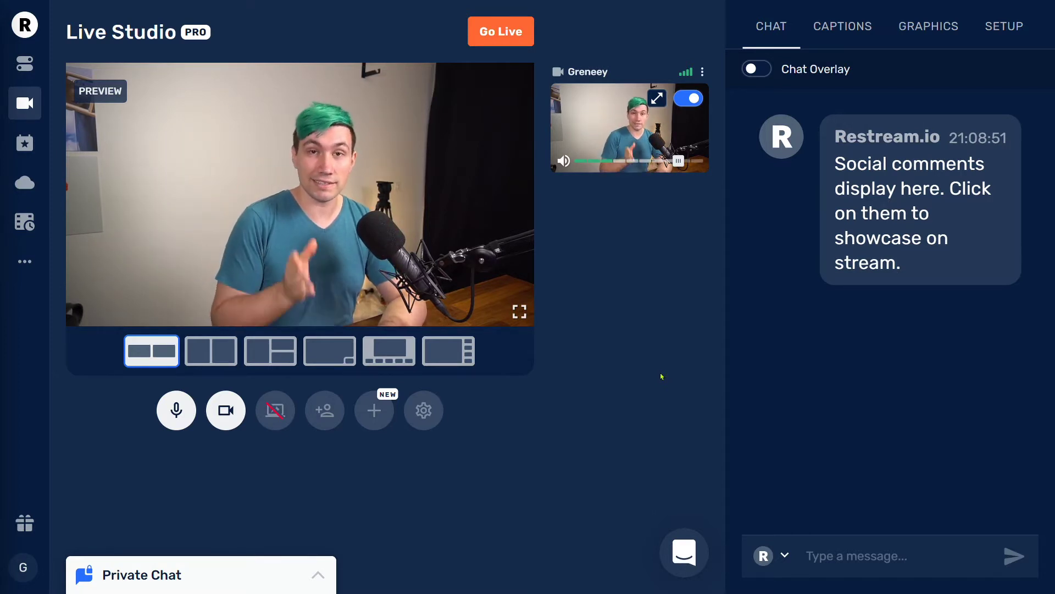
click(435, 417)
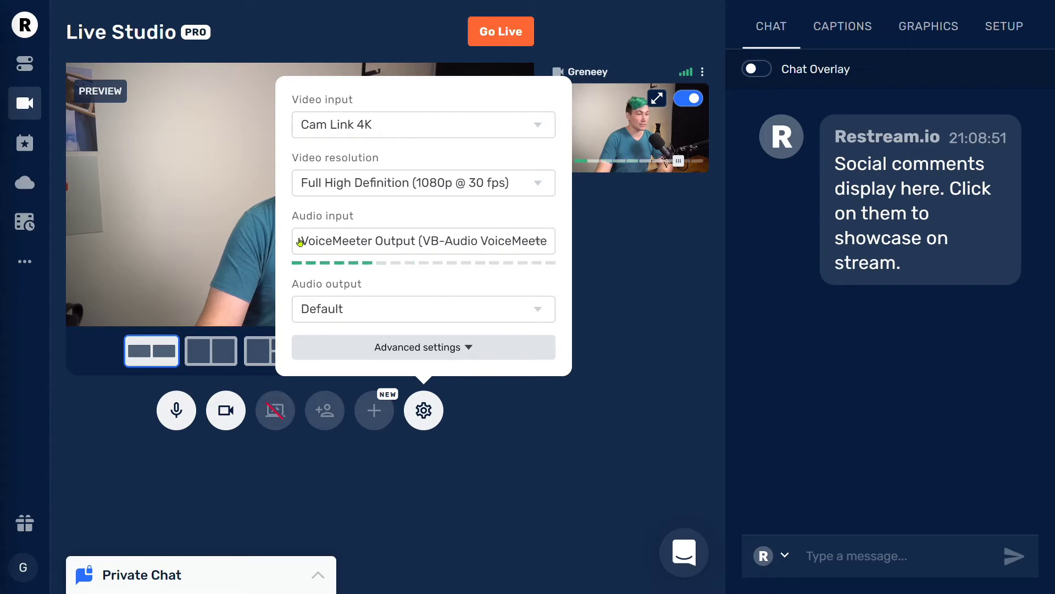
click(554, 518)
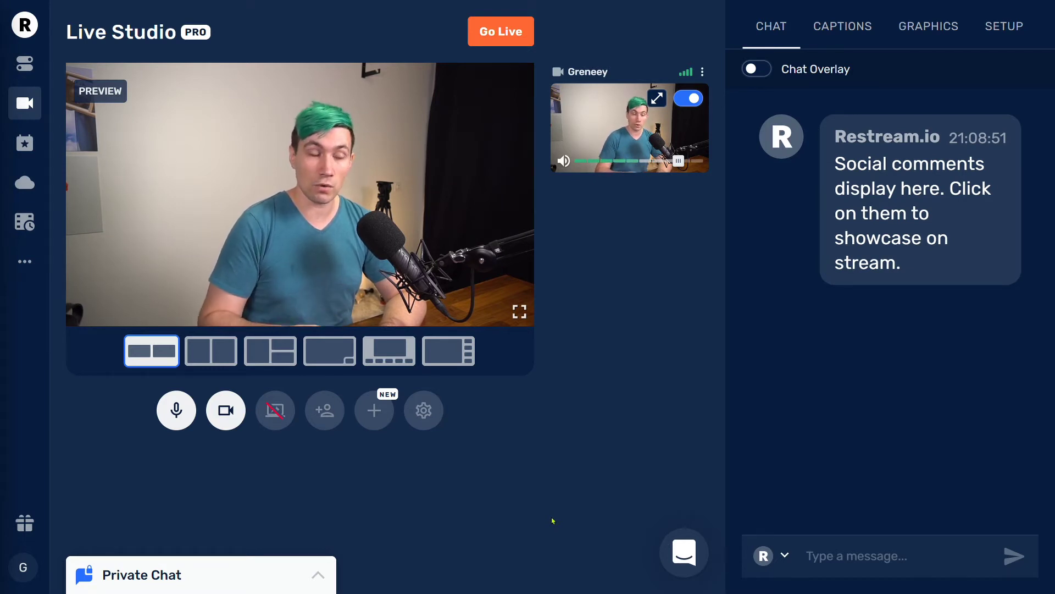
Add the Chill track from Background music as a new audio source.
click(380, 422)
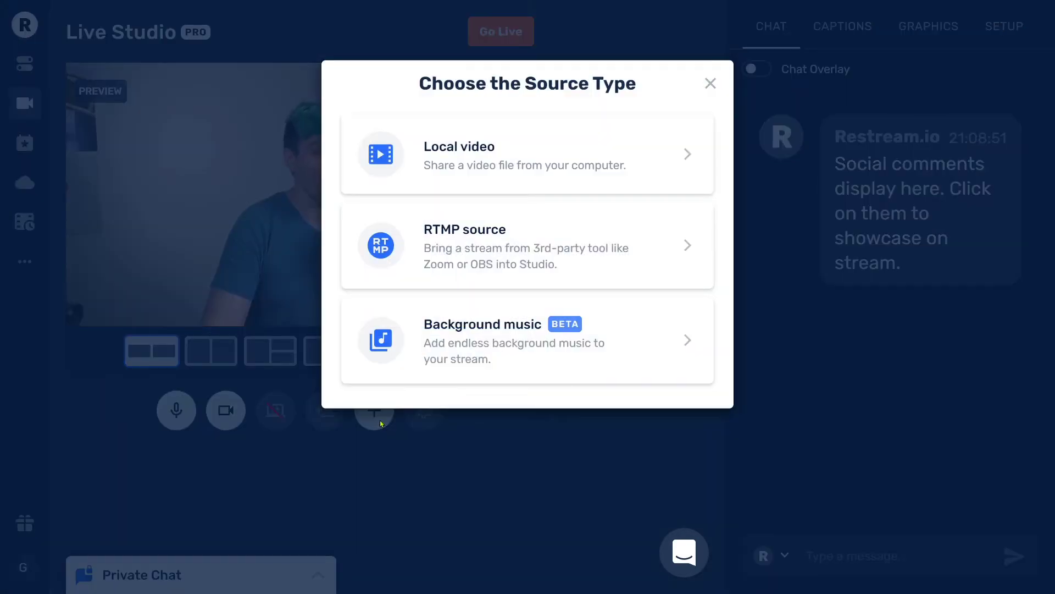
click(458, 353)
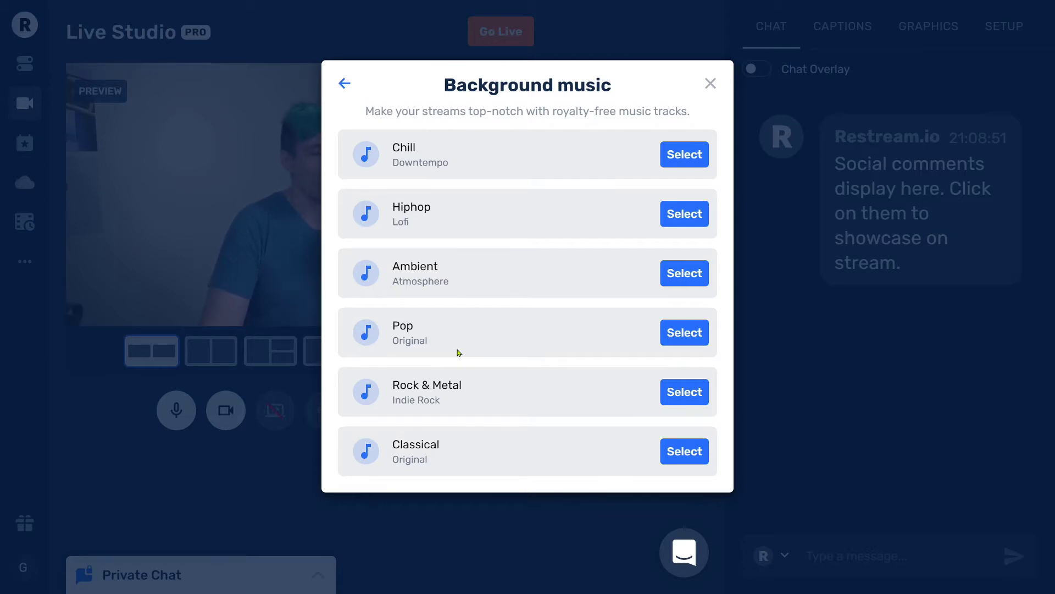
click(668, 165)
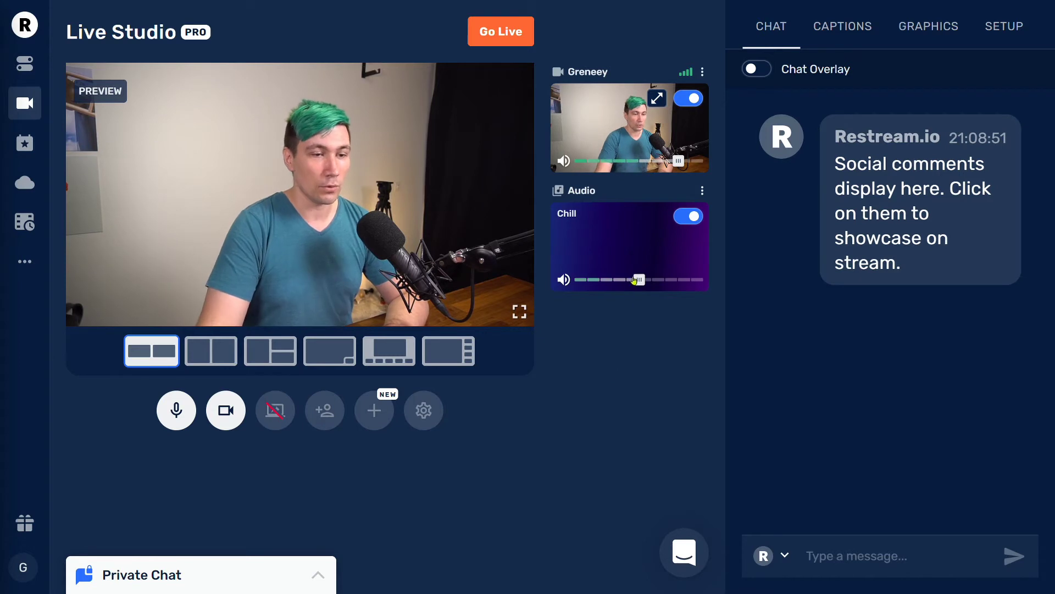
Lower Chill's volume to 30, mute and unmute it, then switch Chill off the stream.
mouse_move(640, 282)
drag(641, 282, 608, 278)
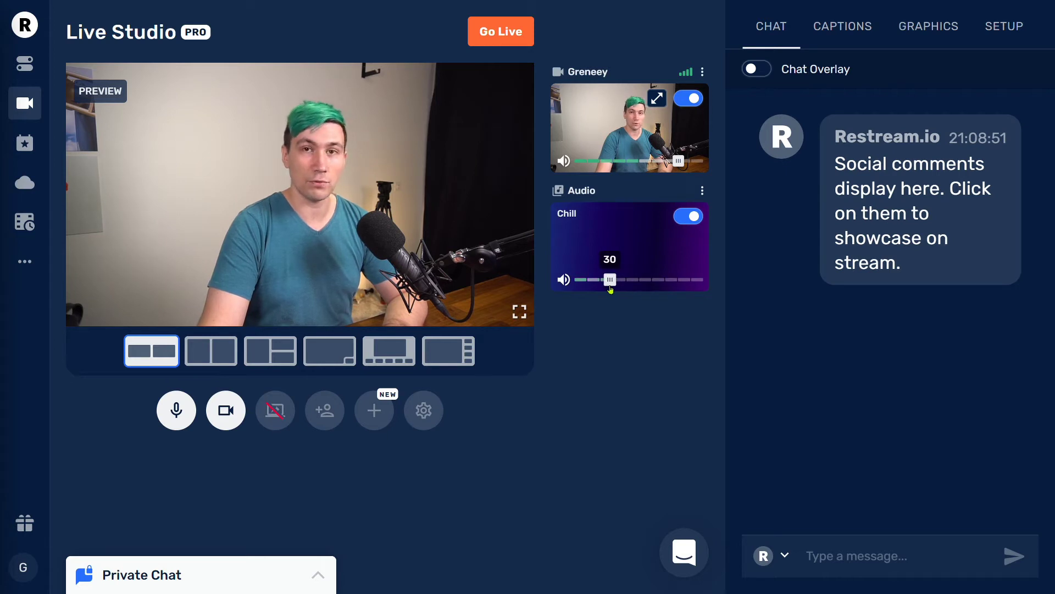
click(564, 279)
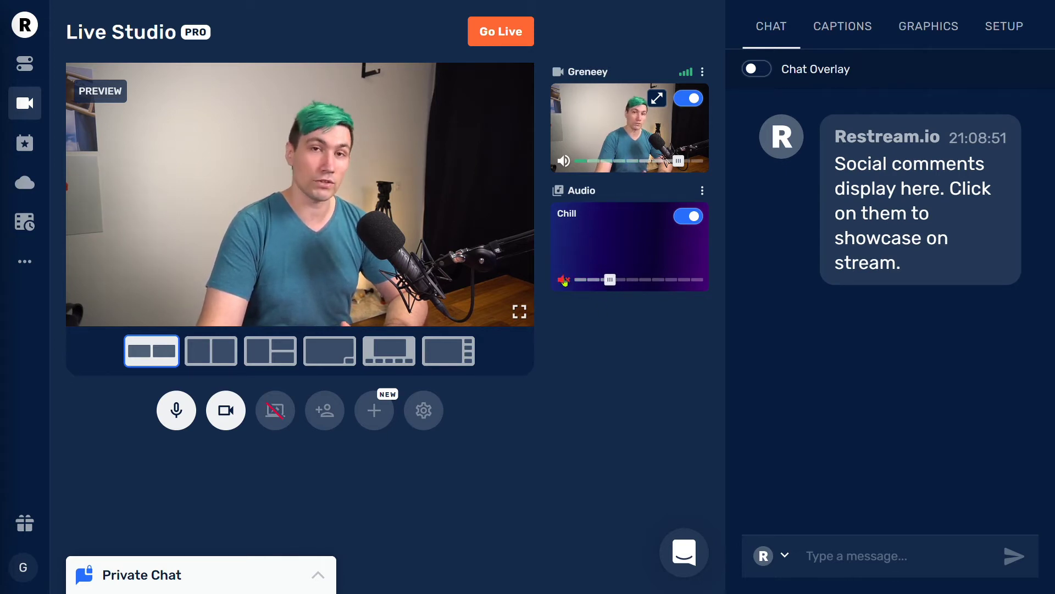
click(564, 279)
click(691, 219)
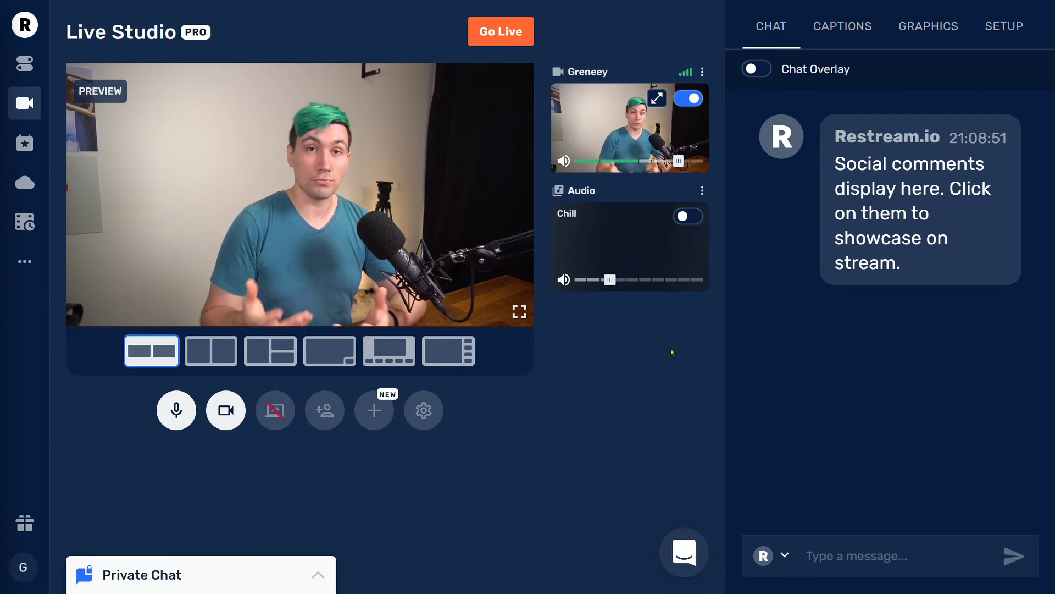
Pick the Pop track under Background music to replace Chill.
click(372, 410)
click(462, 337)
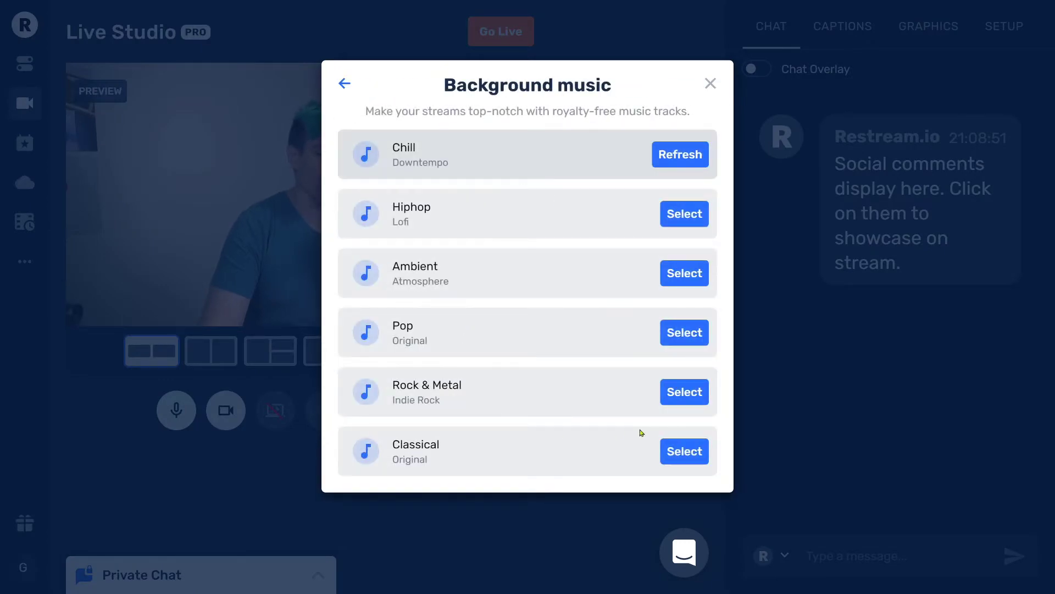
click(677, 331)
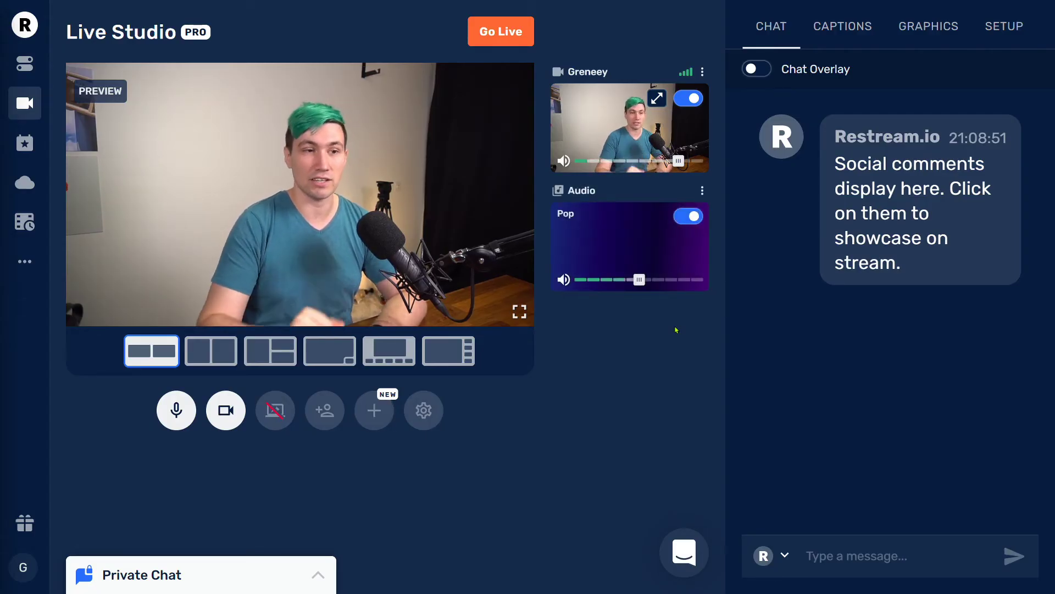
Mute the Pop track from the speaker icon on its audio card.
click(565, 280)
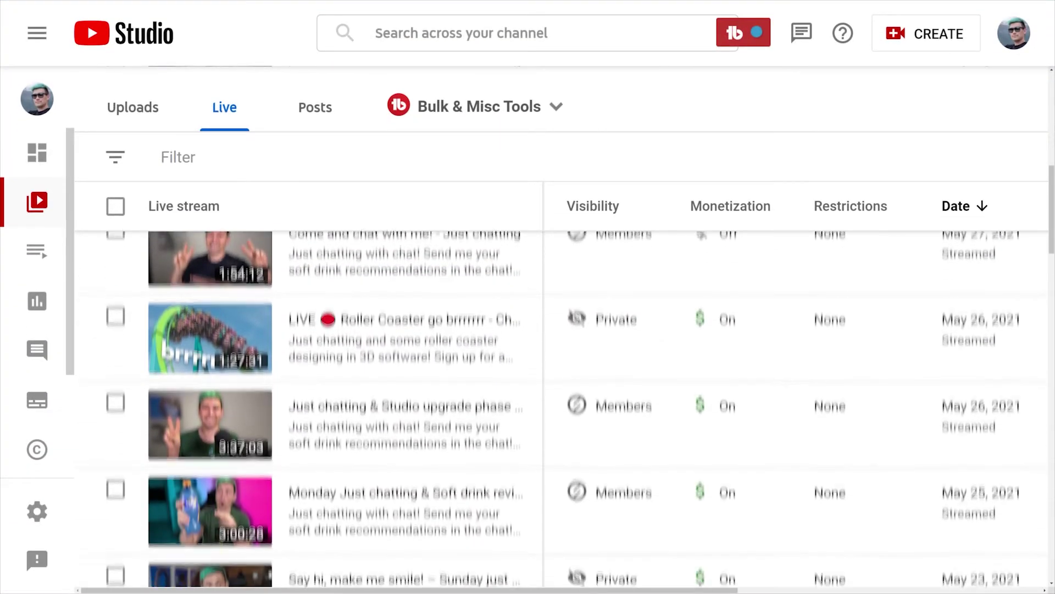
scroll(560, 410, down, 6)
scroll(561, 410, down, 5)
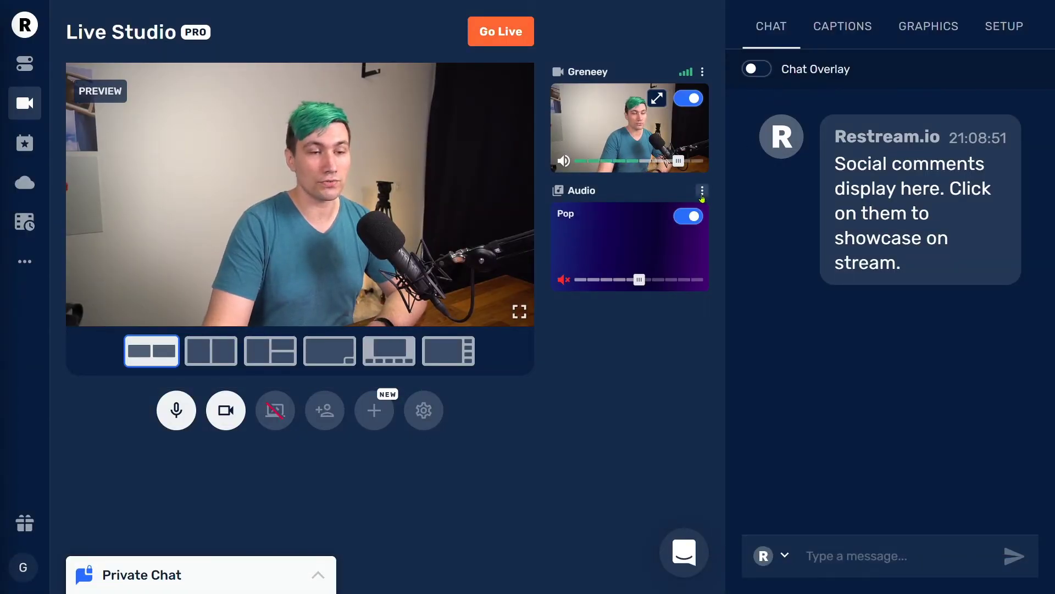
Refresh the Pop music, mute it, then remove the background music source.
click(702, 192)
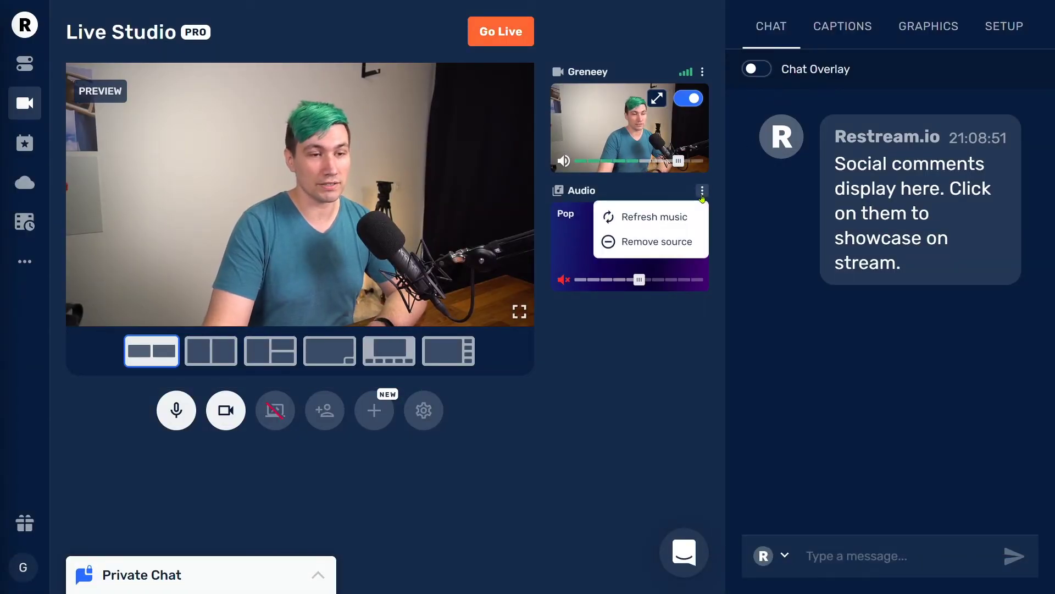
click(671, 222)
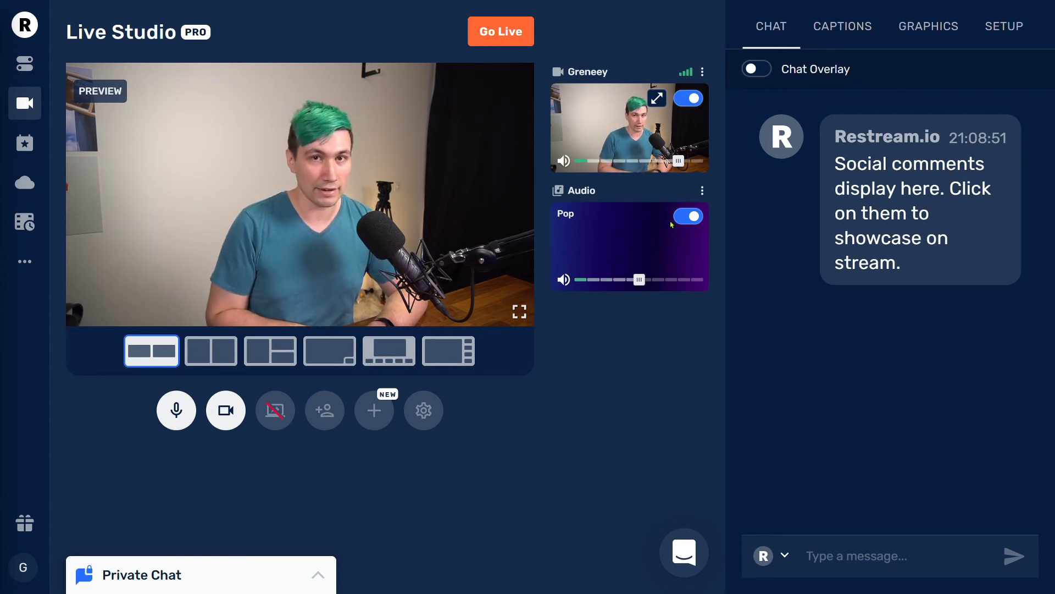
click(563, 279)
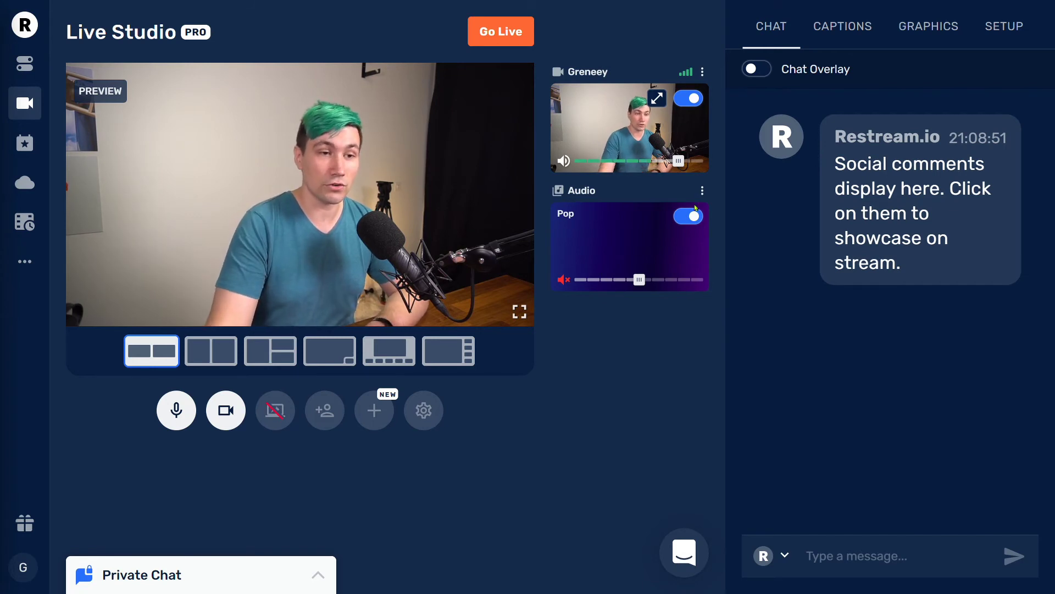
click(702, 190)
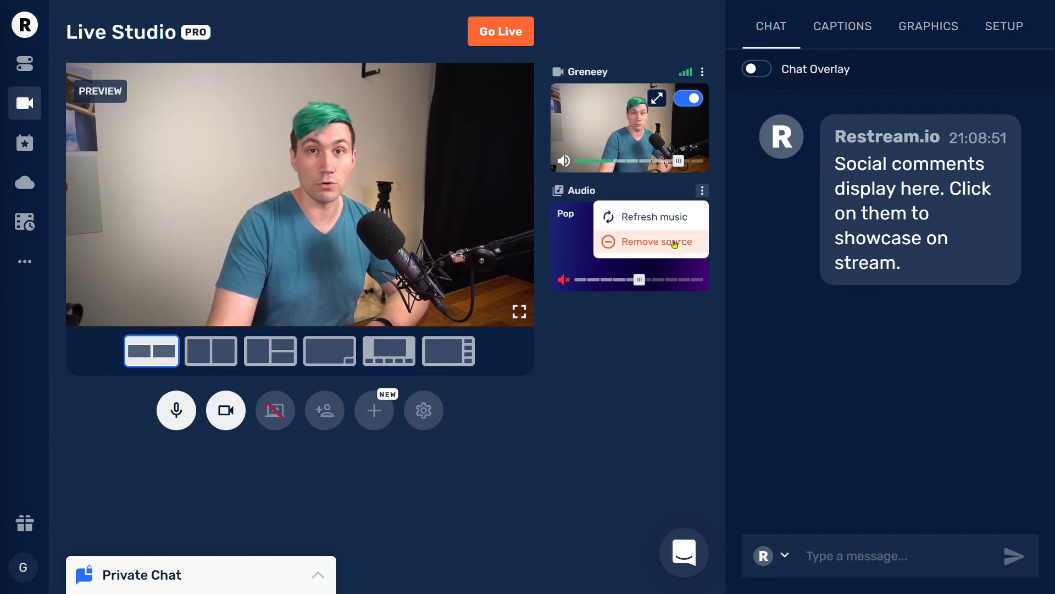
click(674, 243)
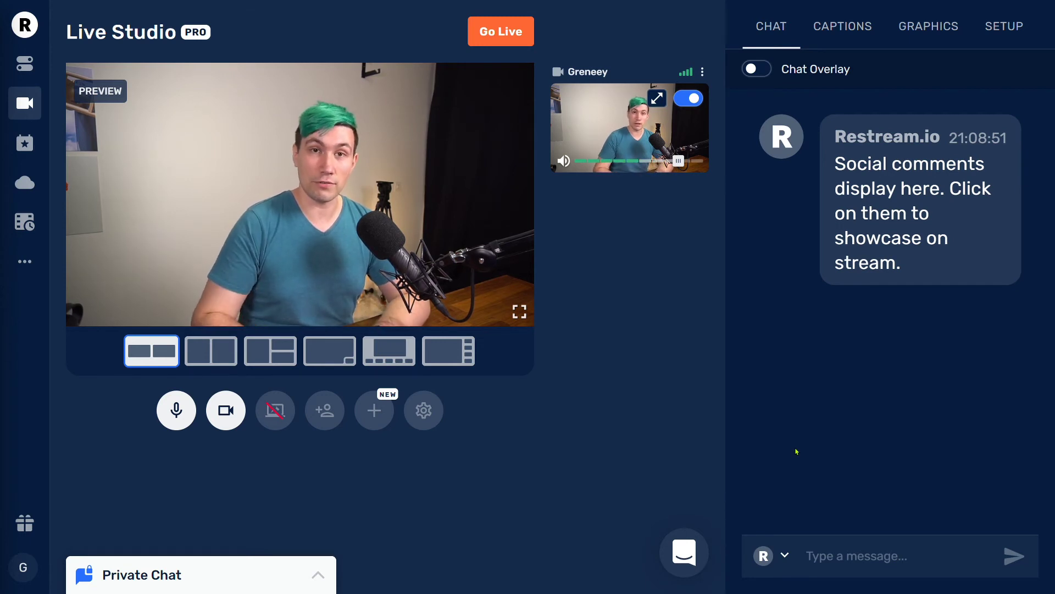
Showcase then hide the chat message, and show the green G logo from Graphics.
click(947, 218)
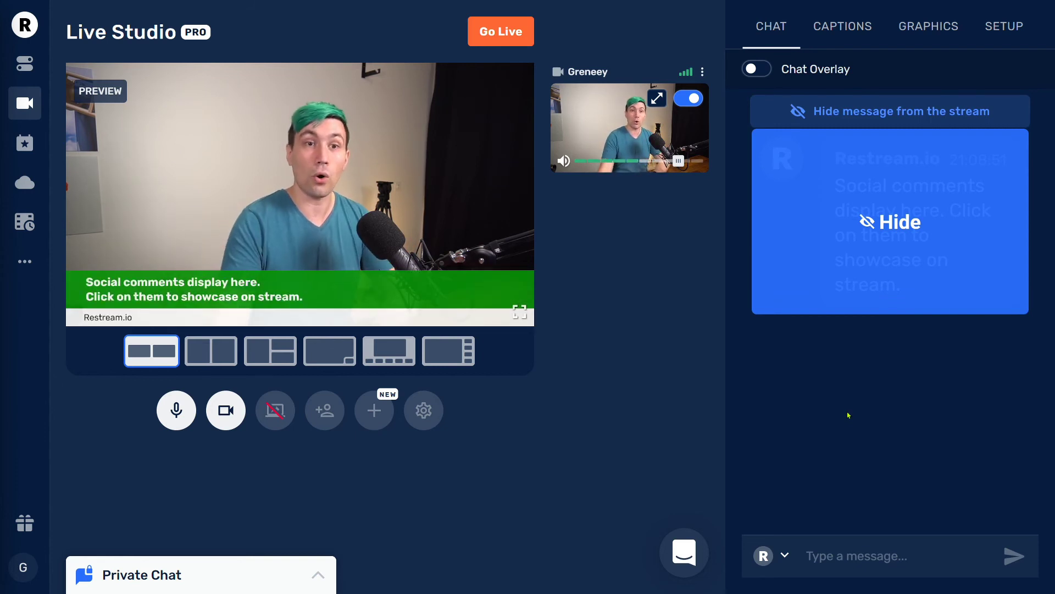
click(862, 252)
click(913, 33)
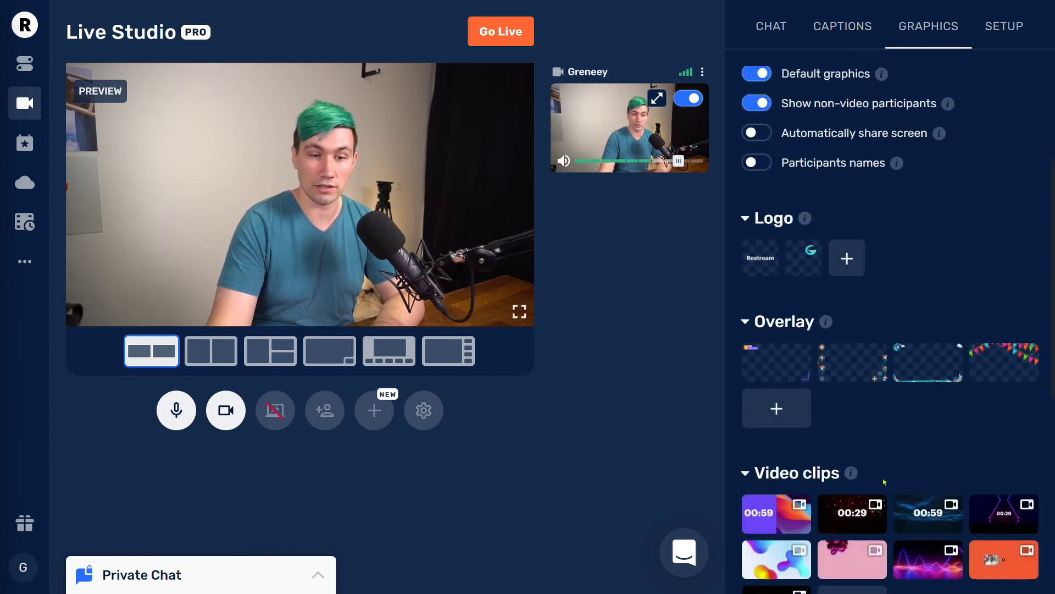
click(805, 259)
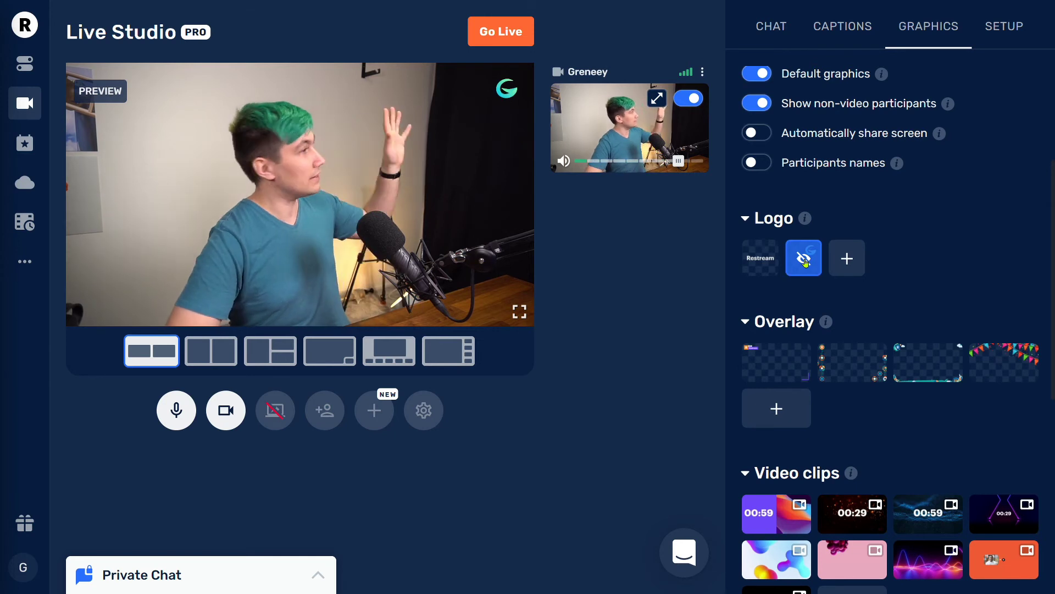